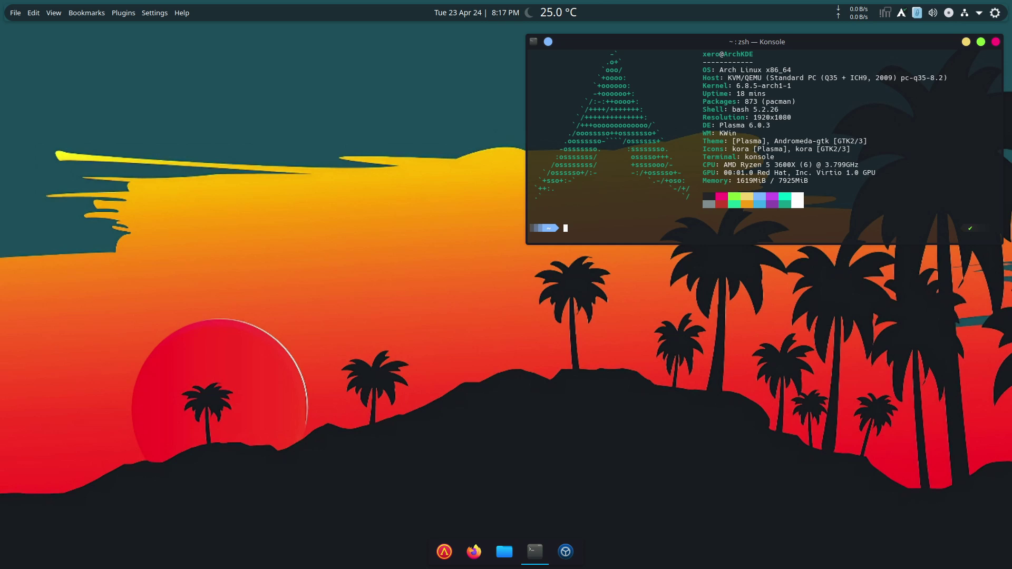
# - Open the NoMachine website in Firefox and go to its Linux download page
pyautogui.click(473, 552)
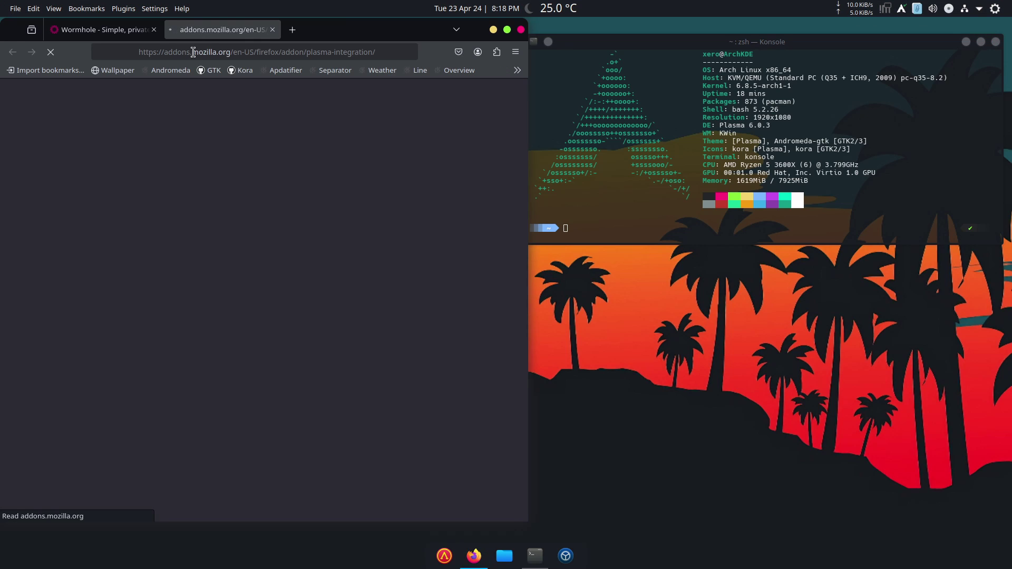
pyautogui.click(240, 51)
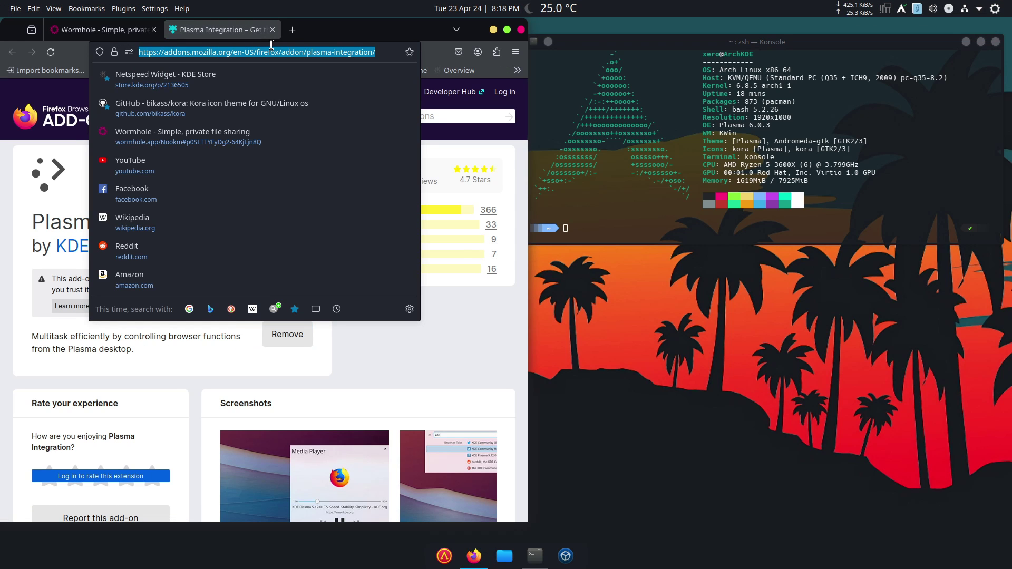
pyautogui.write('noma')
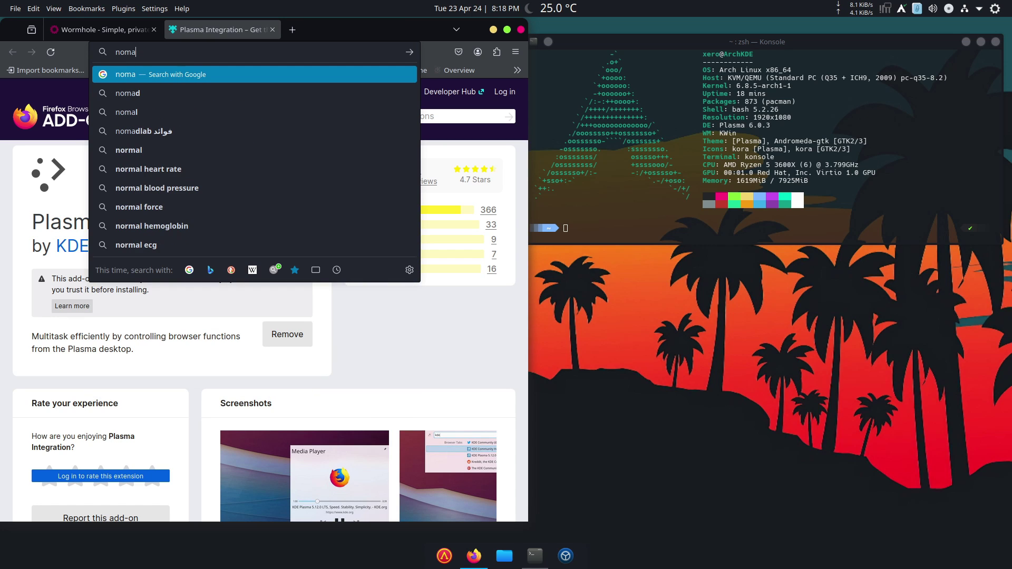
pyautogui.write('chine.oom')
pyautogui.press('Return')
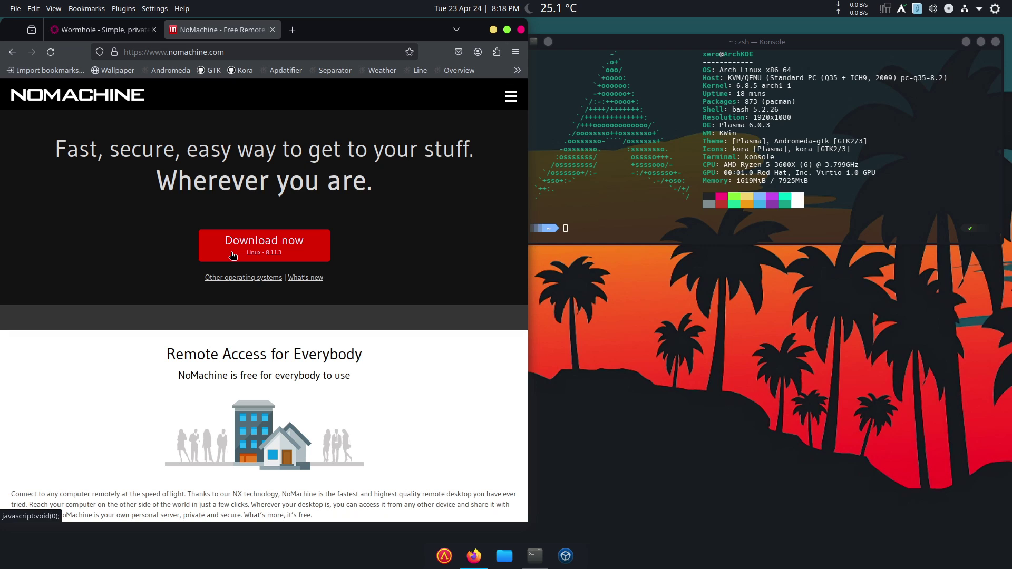
pyautogui.click(233, 256)
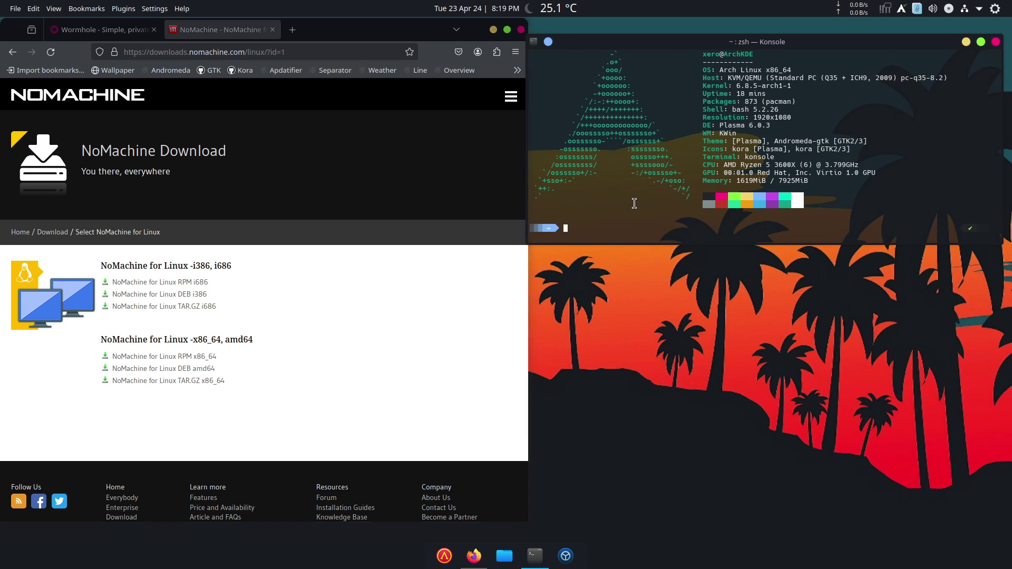
# - Run paru -S nomachine in Konsole, decline reinstalling 8.11.3, and clear the terminal
pyautogui.click(617, 51)
pyautogui.write('pa')
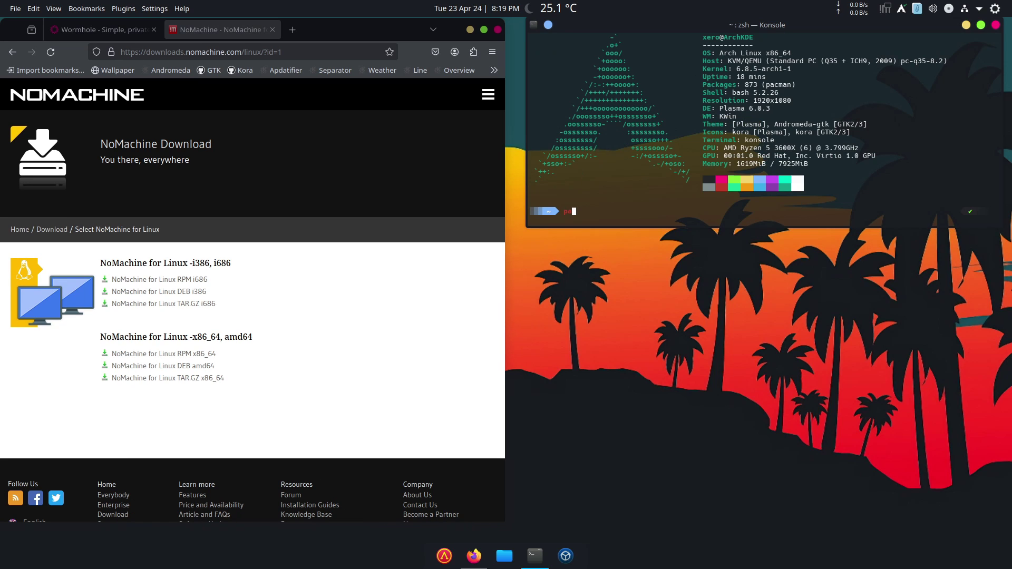
pyautogui.write('ru -S nomachine')
pyautogui.press('Return')
pyautogui.press('Return')
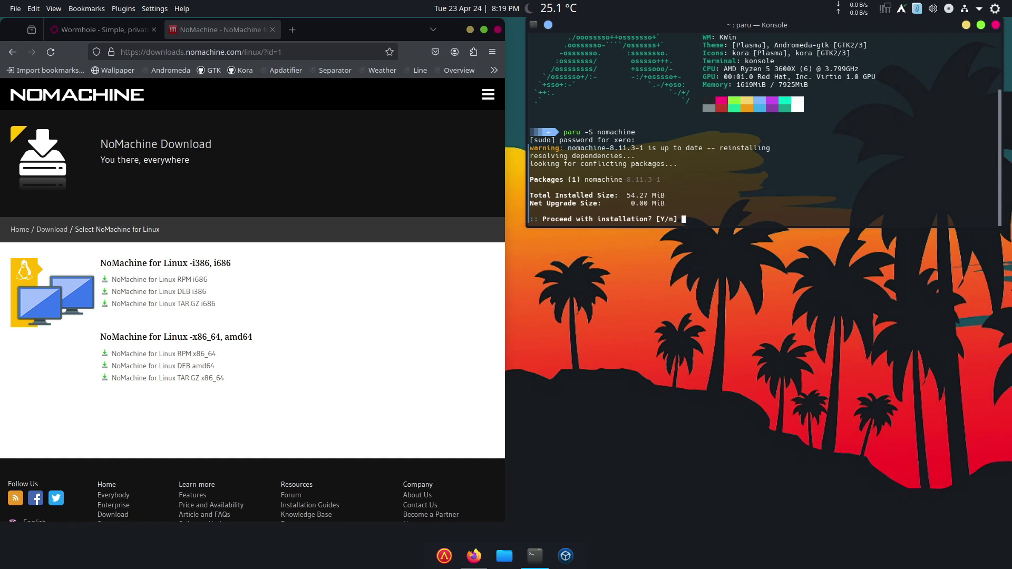
pyautogui.write('n')
pyautogui.press('Return')
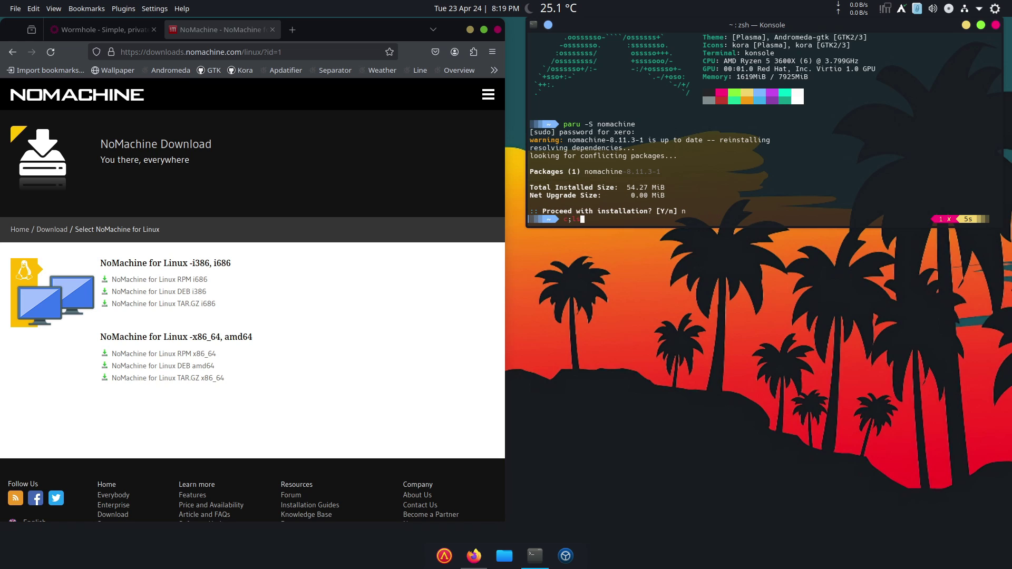
pyautogui.write('clear')
pyautogui.press('Return')
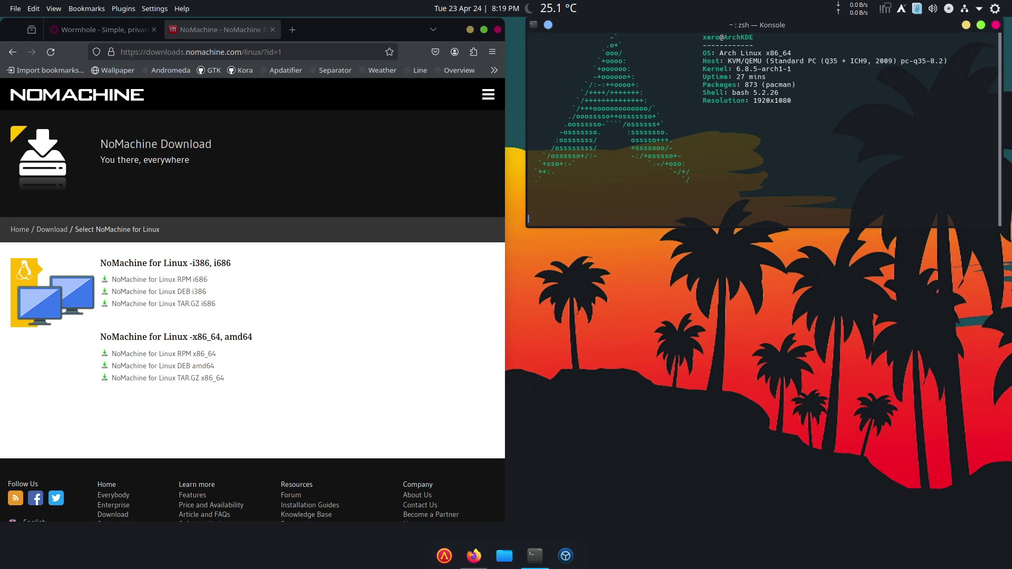
# - Open the NoMachine main window from the tray and turn off the welcome dialog
pyautogui.click(888, 15)
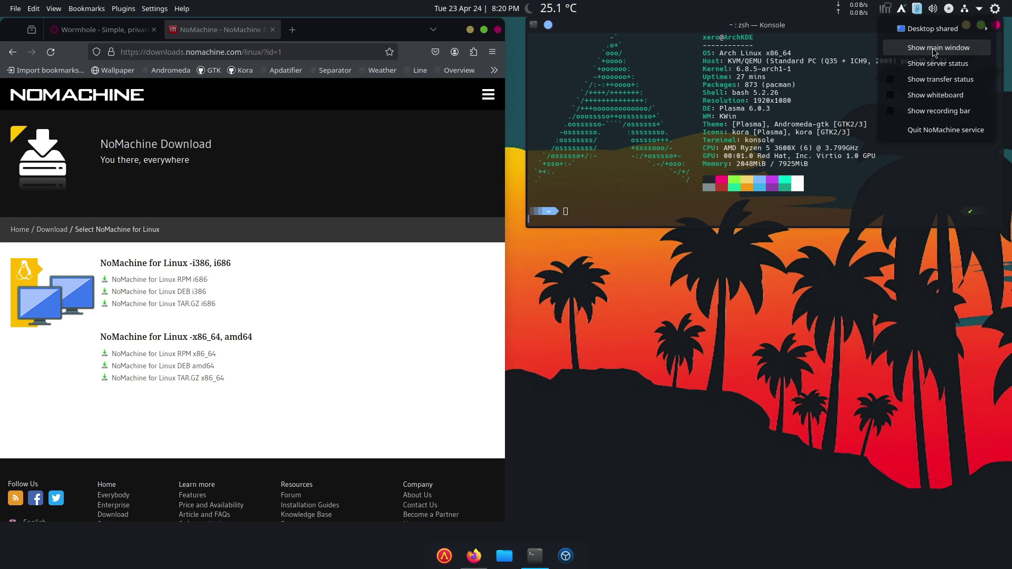
pyautogui.click(933, 48)
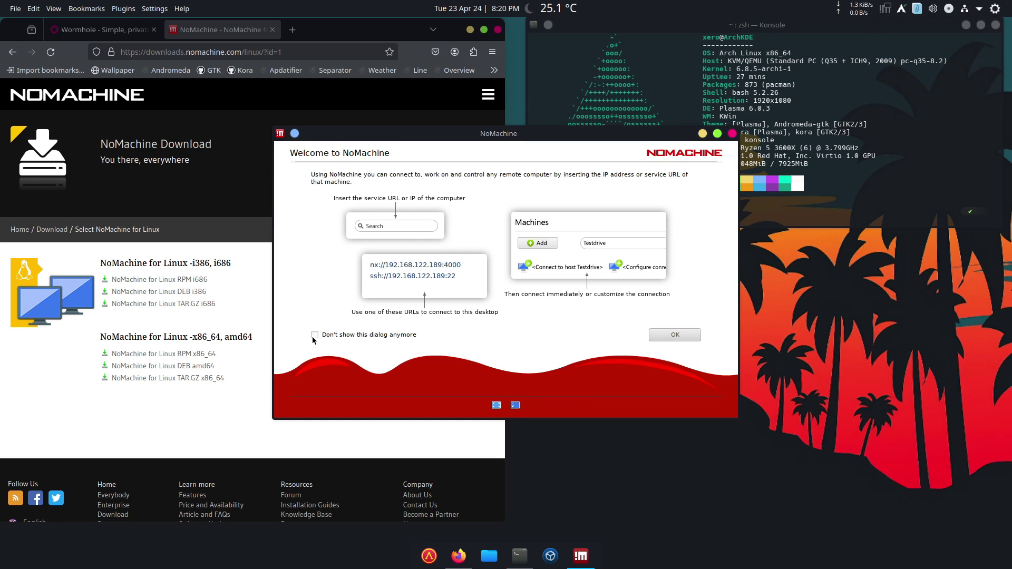
pyautogui.click(314, 335)
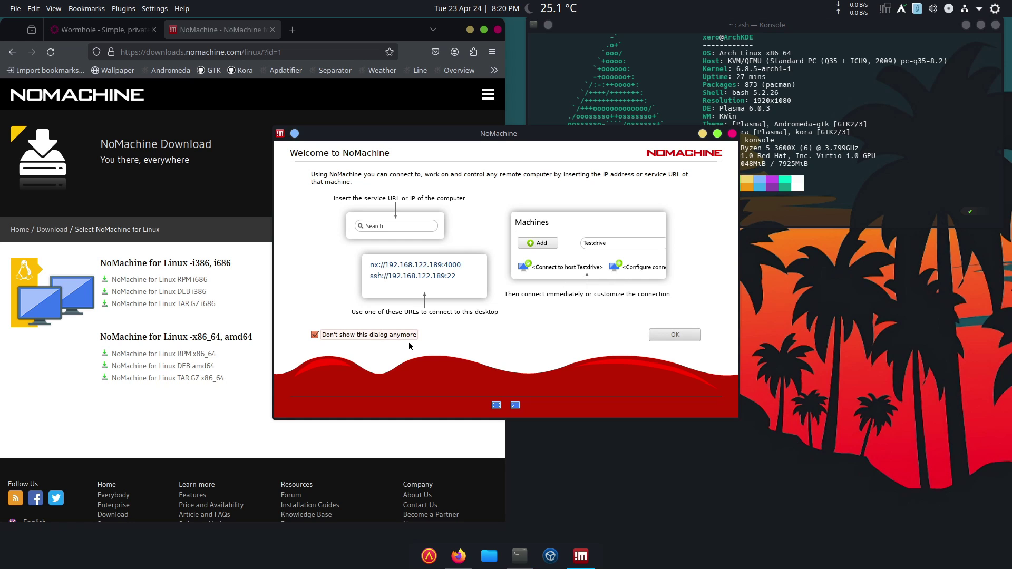
pyautogui.click(675, 335)
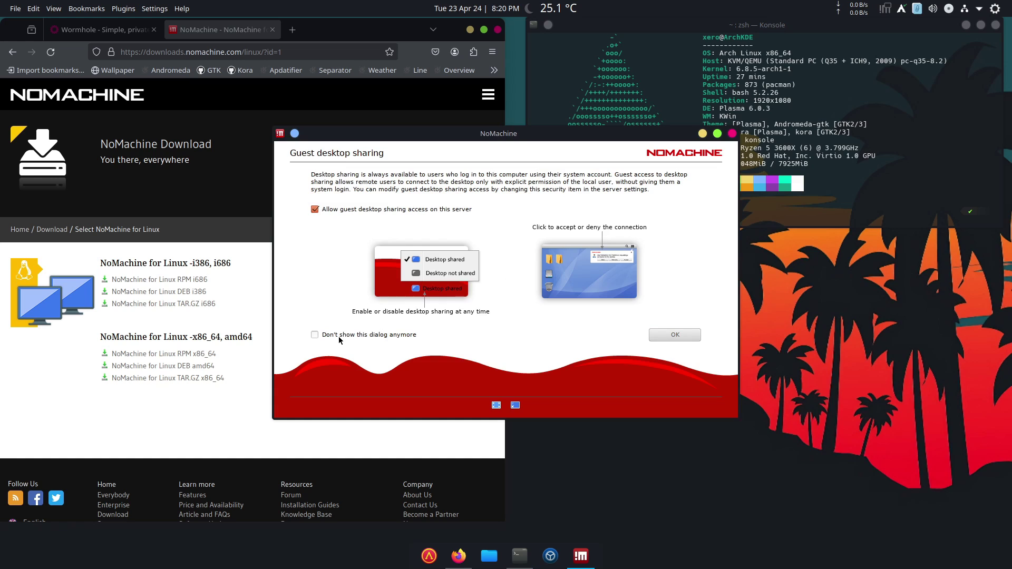
pyautogui.press('Return')
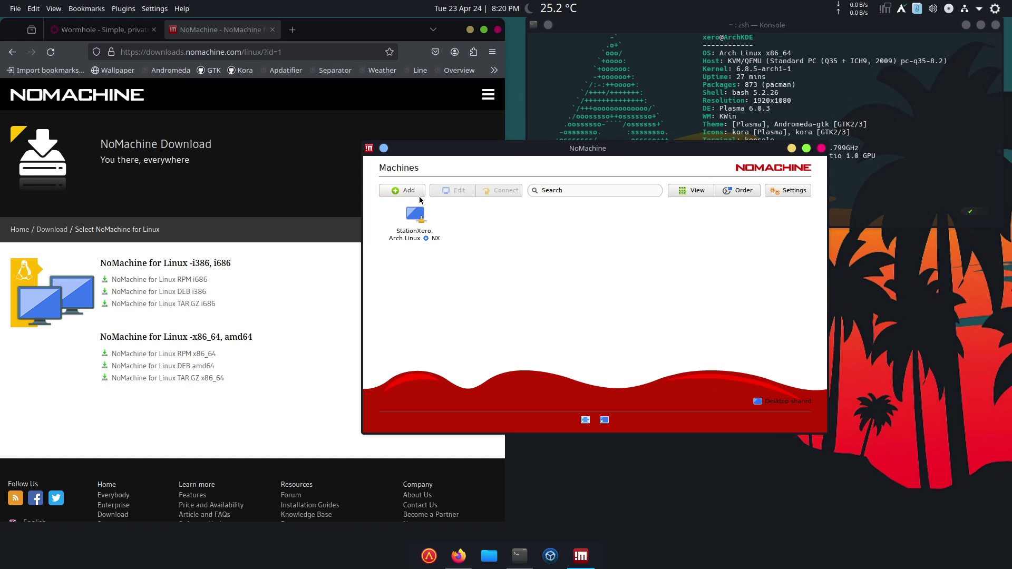
# - Set the Player Appearance style to Moonlight, then return to the Machines list
pyautogui.click(791, 191)
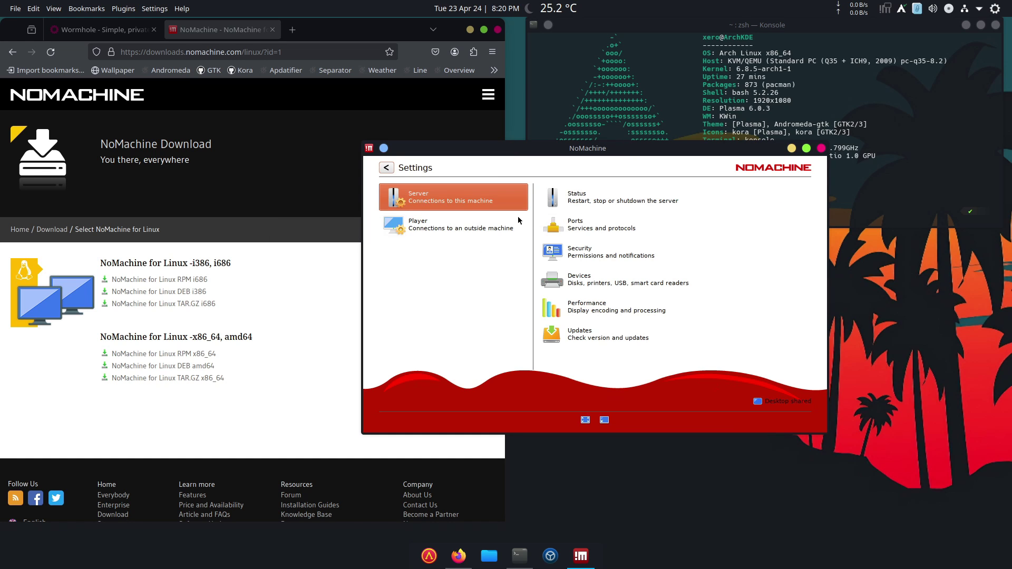
pyautogui.click(420, 232)
pyautogui.click(585, 228)
pyautogui.click(598, 240)
pyautogui.click(598, 247)
pyautogui.click(387, 168)
pyautogui.click(386, 167)
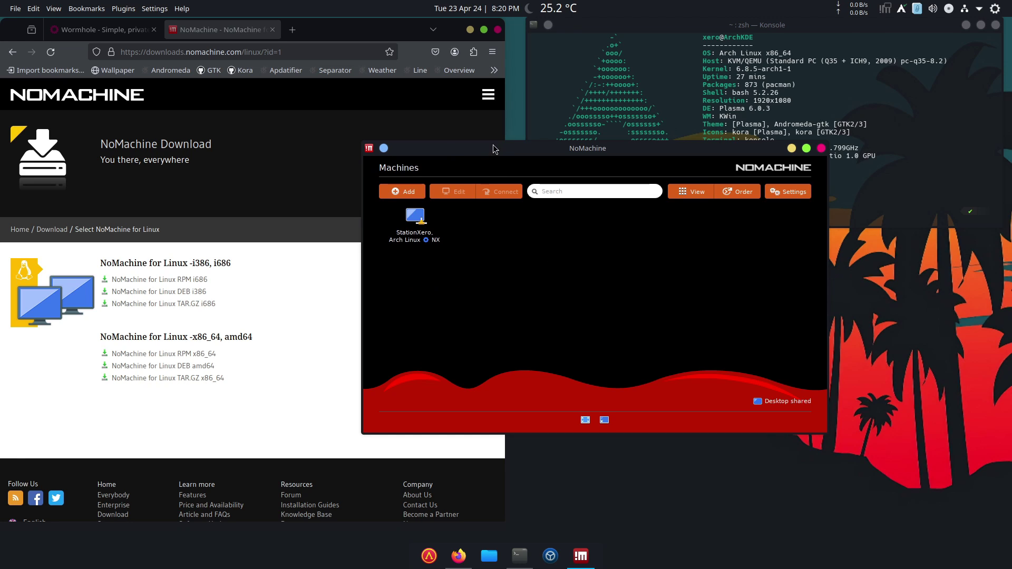
# - Move the NoMachine window to the lower right and connect to the StationXero machine
pyautogui.moveTo(596, 153); pyautogui.dragTo(766, 227)
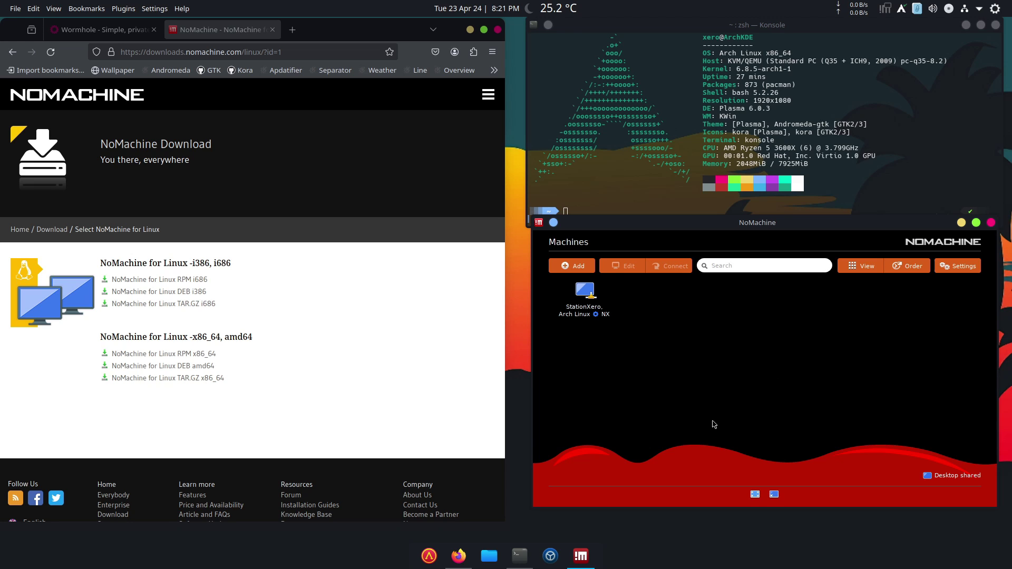
pyautogui.doubleClick(583, 291)
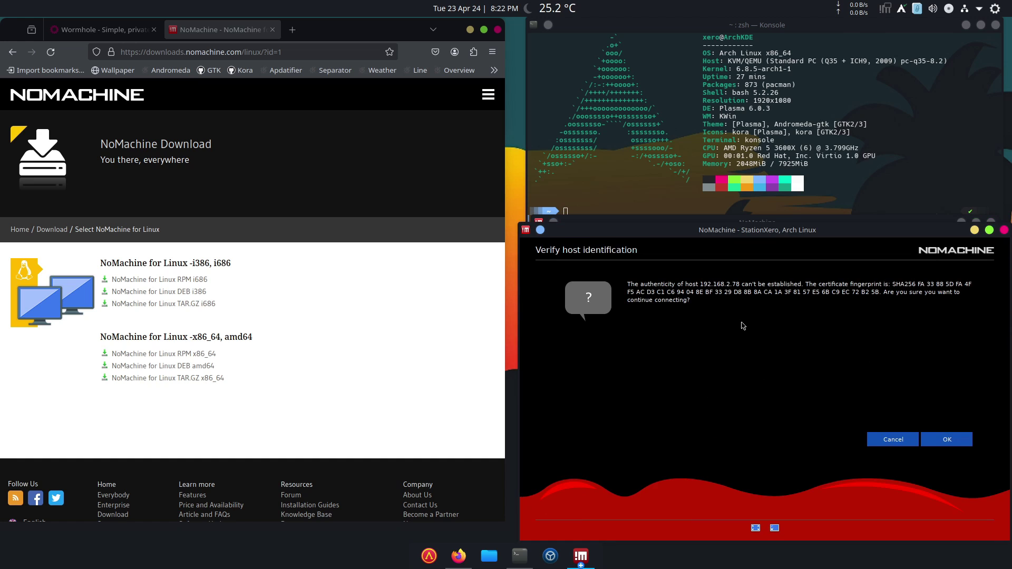
# - Accept StationXero's certificate, then log in with username and password, keeping Save this password ticked
pyautogui.click(954, 442)
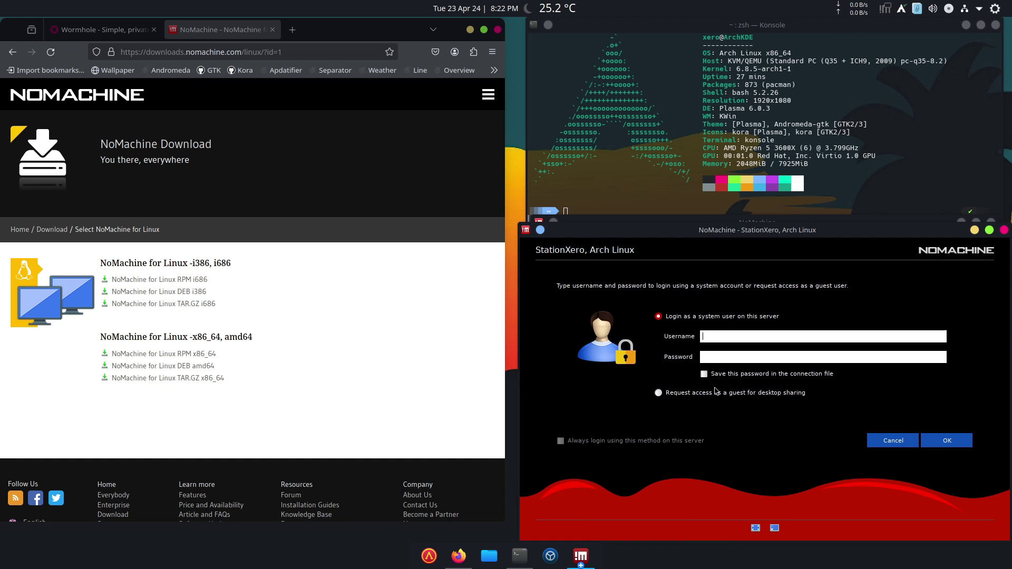
pyautogui.click(717, 378)
pyautogui.click(730, 374)
pyautogui.click(704, 374)
pyautogui.click(751, 334)
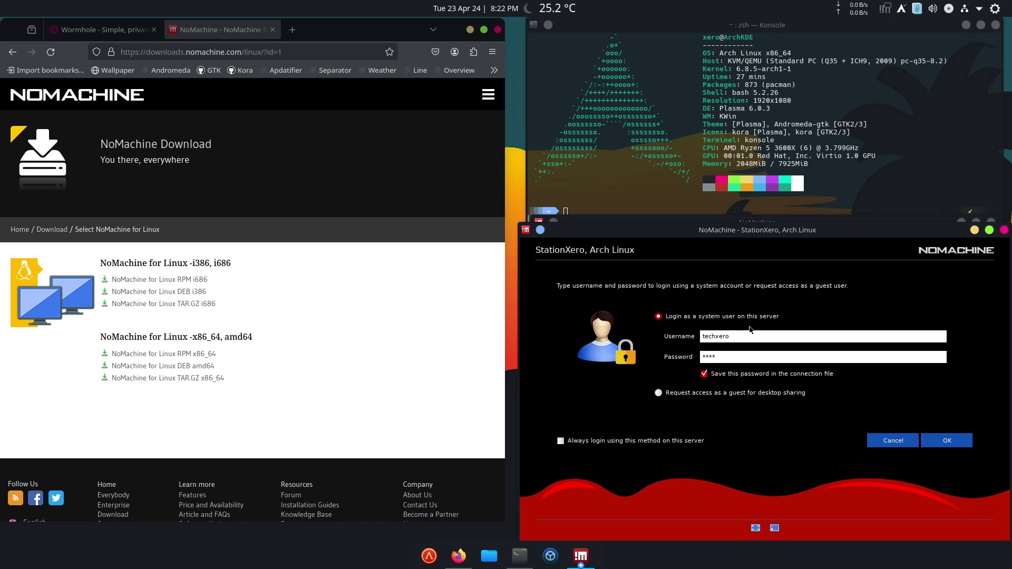
pyautogui.write('****')
pyautogui.press('Return')
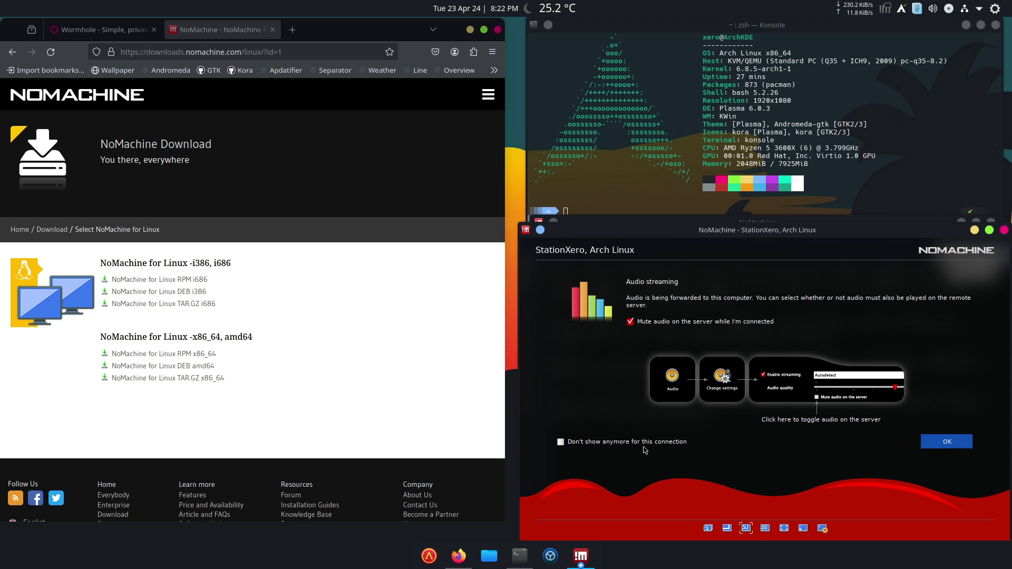
# - Dismiss the three connection tips with Don't show anymore and maximize the remote desktop
pyautogui.click(643, 442)
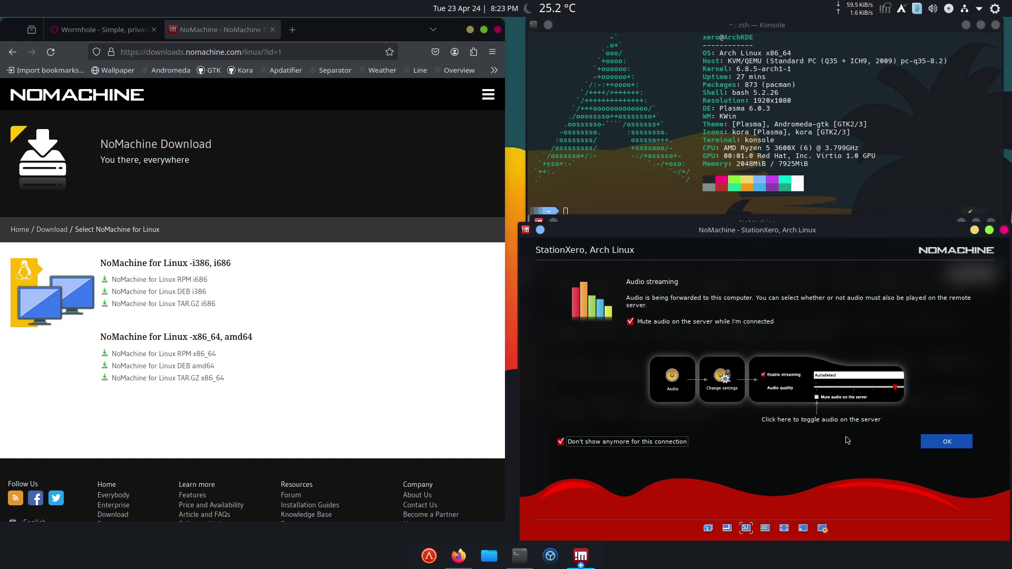
pyautogui.click(947, 443)
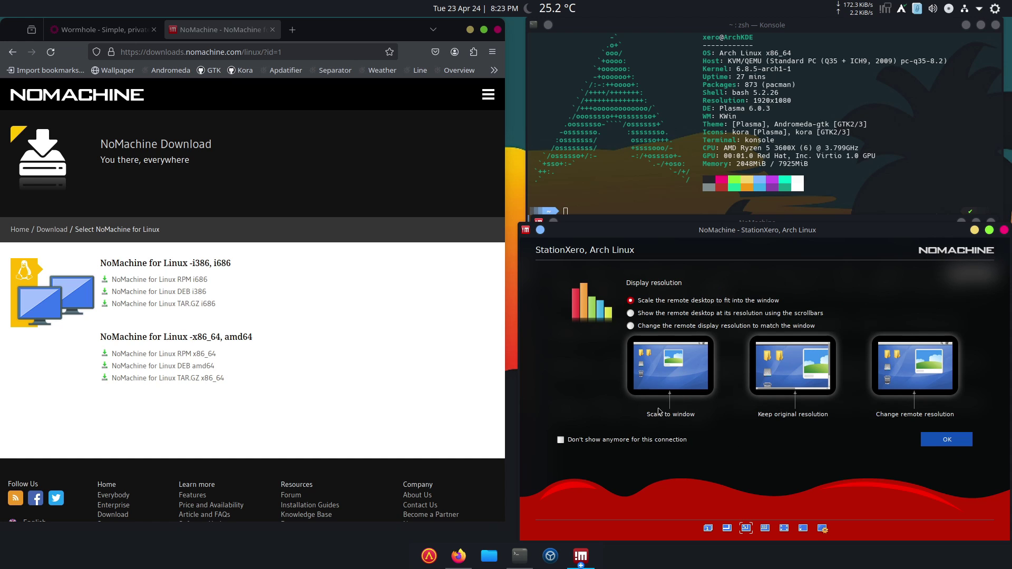
pyautogui.click(649, 441)
pyautogui.click(947, 439)
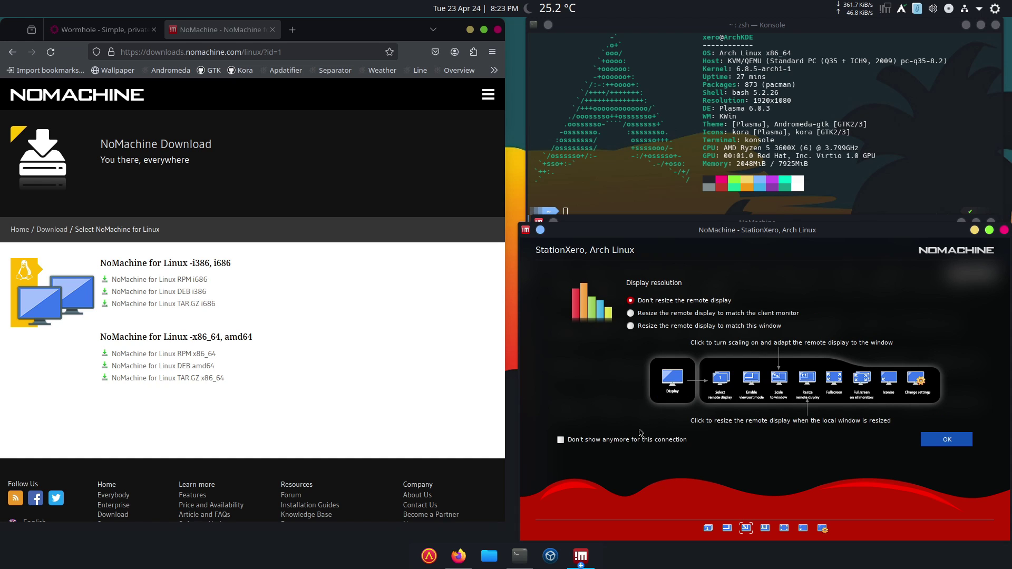
pyautogui.click(561, 439)
pyautogui.click(947, 439)
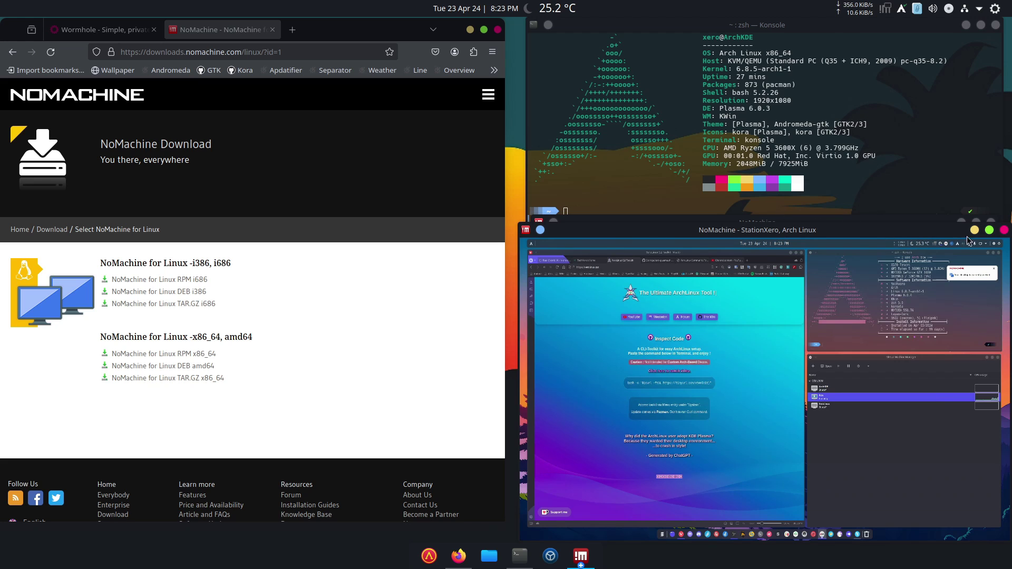
pyautogui.click(988, 230)
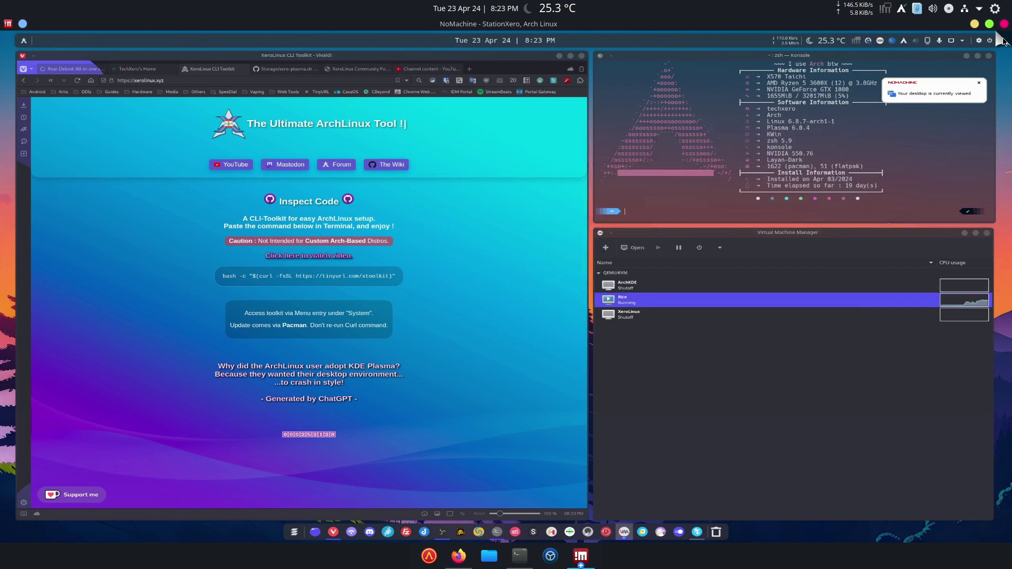
# - Open the session menu's Display options, preview the remote display list, then open Change settings
pyautogui.click(1003, 41)
pyautogui.click(446, 151)
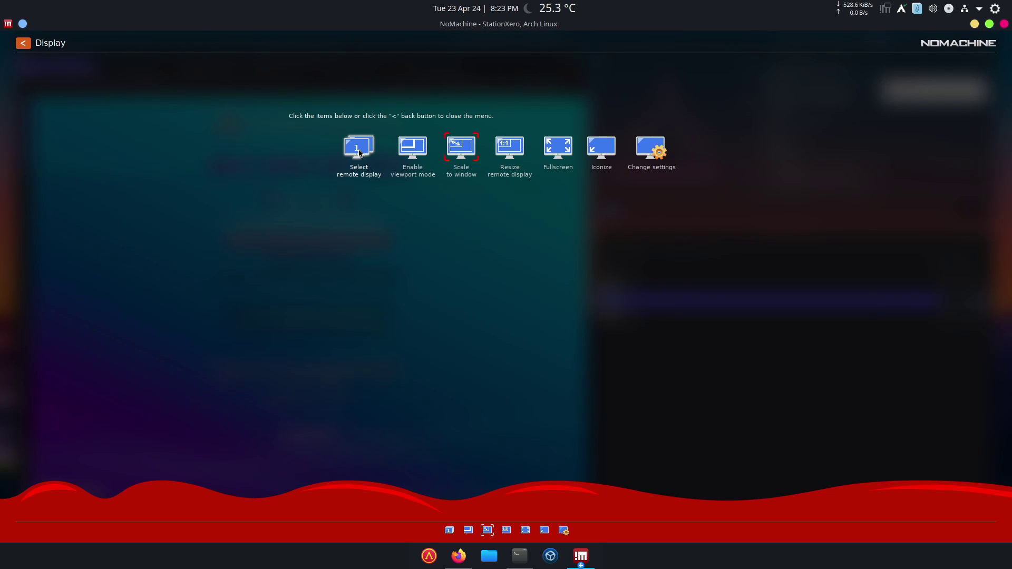
pyautogui.click(357, 151)
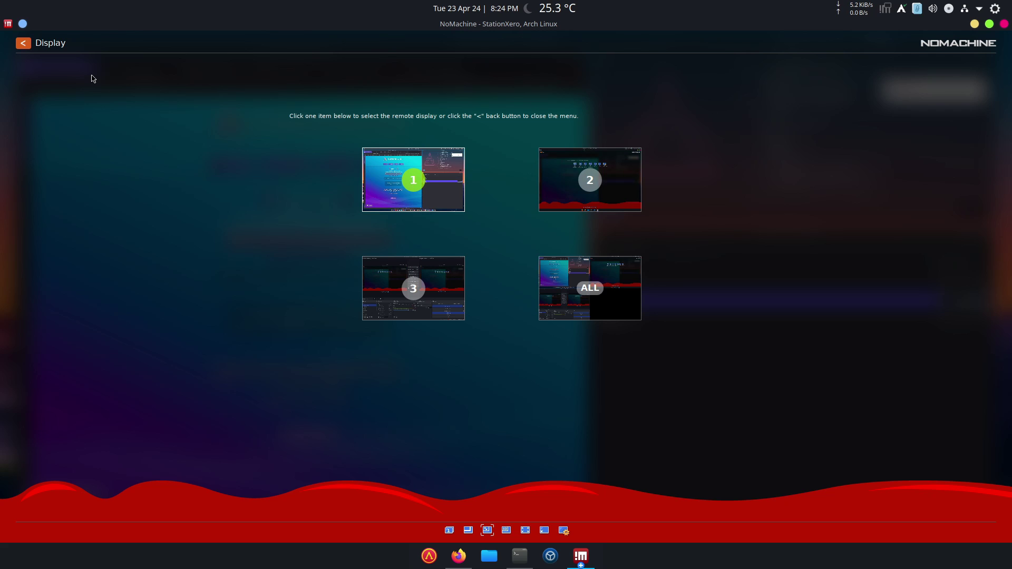
pyautogui.click(21, 46)
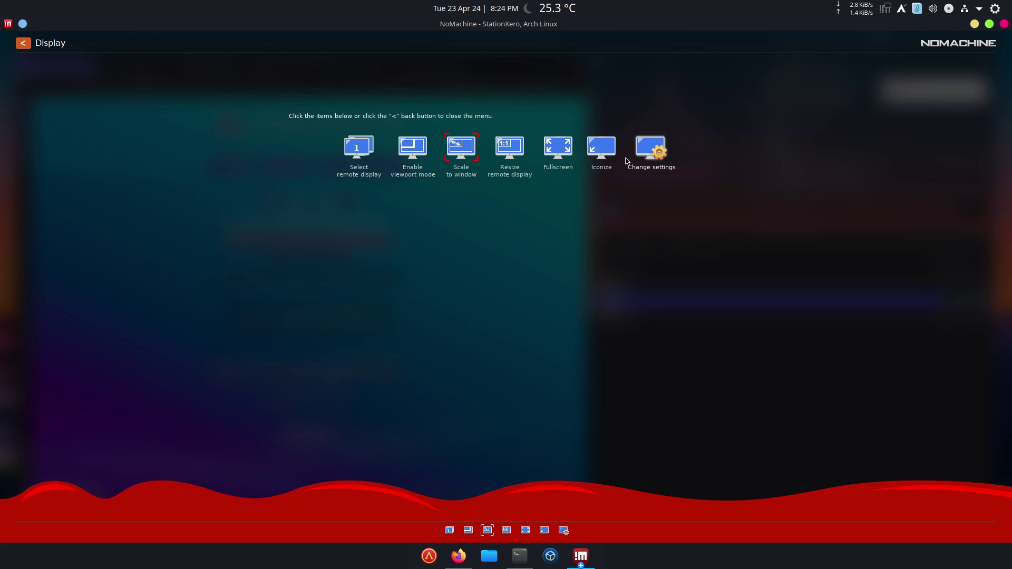
pyautogui.click(649, 152)
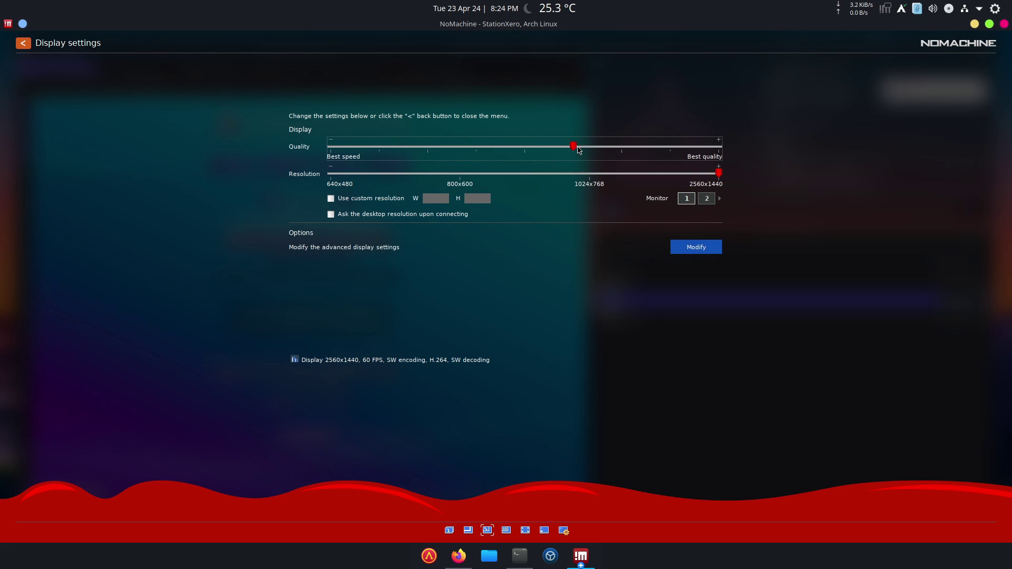
# - Nudge and reset the Quality slider, glance at Audio options, then open Connection details
pyautogui.moveTo(578, 148); pyautogui.dragTo(670, 147)
pyautogui.click(576, 148)
pyautogui.click(25, 45)
pyautogui.click(26, 44)
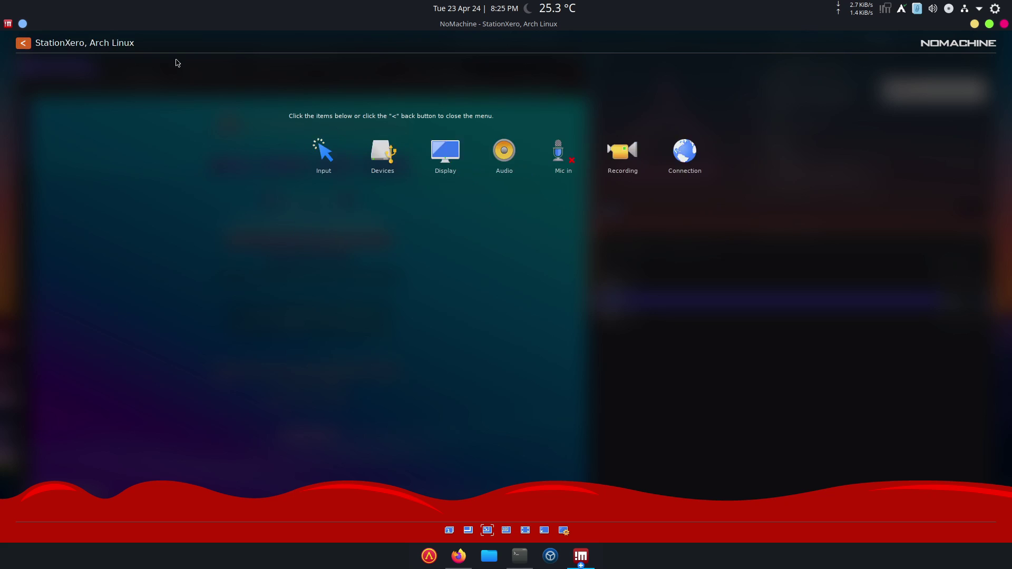
pyautogui.click(504, 152)
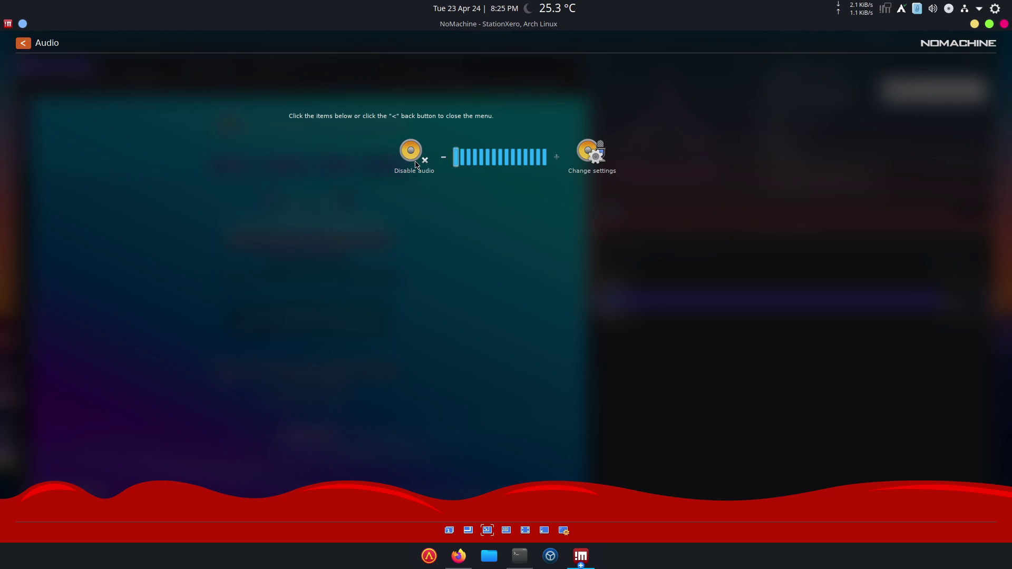
pyautogui.click(24, 44)
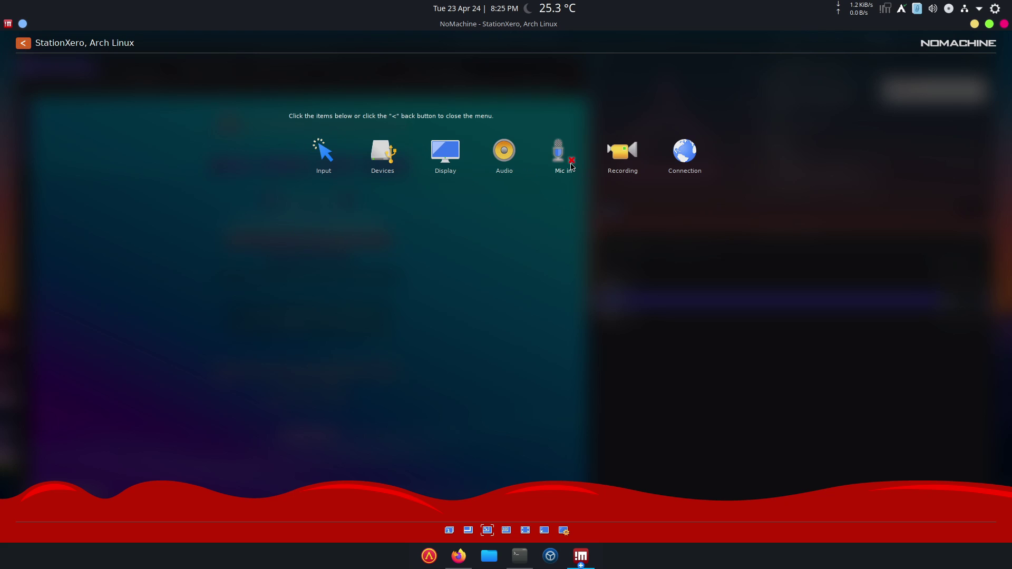
pyautogui.click(681, 182)
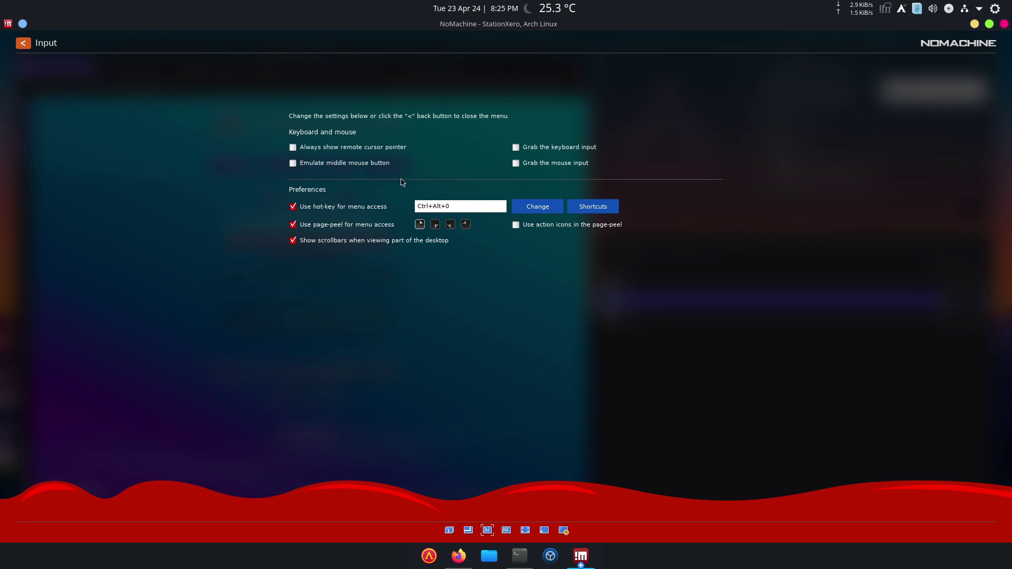
# - Tick Always show remote cursor pointer in the Input settings and go back to the session menu
pyautogui.click(332, 148)
pyautogui.click(25, 44)
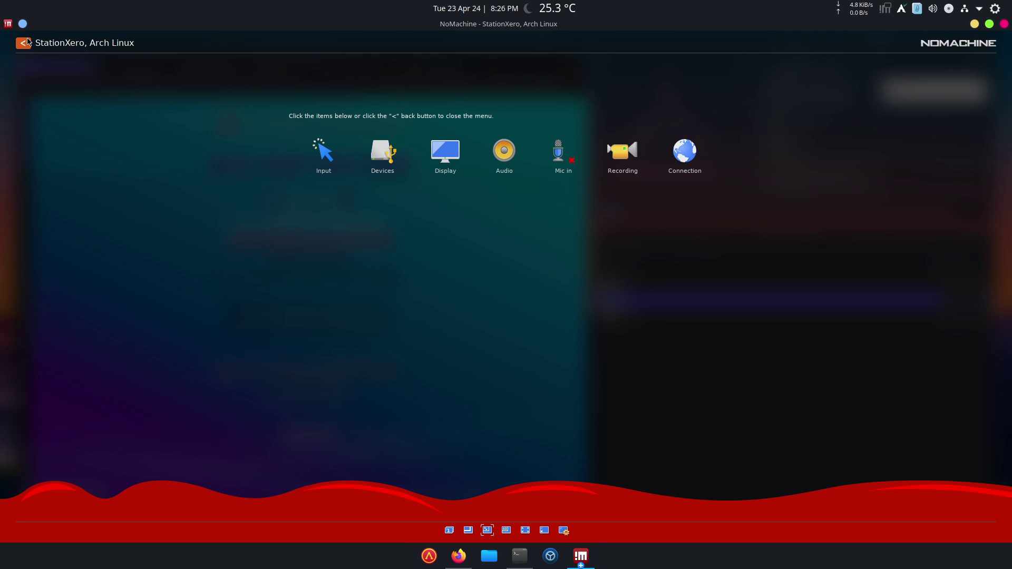
# - Switch to the local window, start a new connection named 'h', view its configuration, then cancel
pyautogui.click(25, 43)
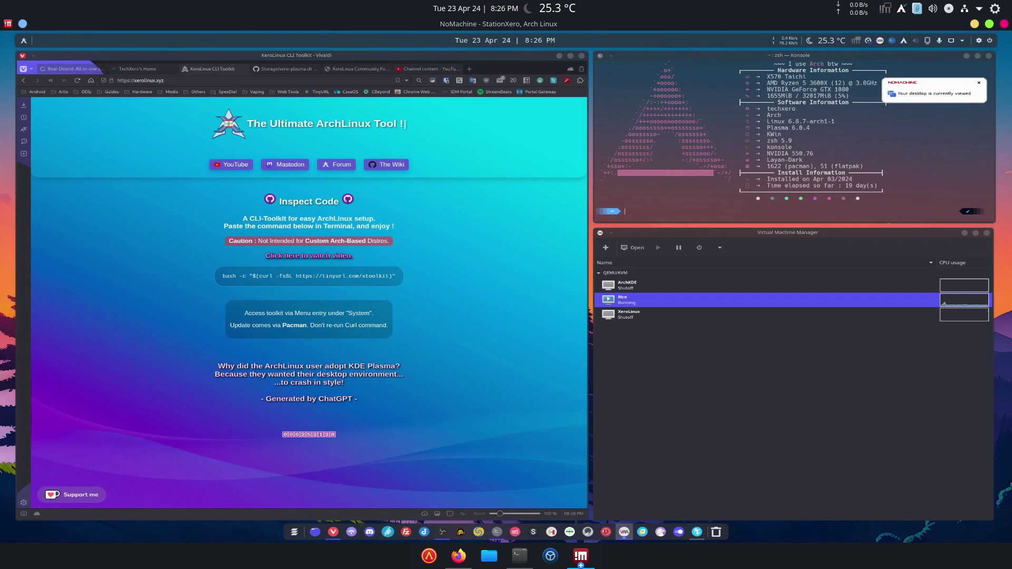
pyautogui.click(1003, 24)
pyautogui.click(577, 265)
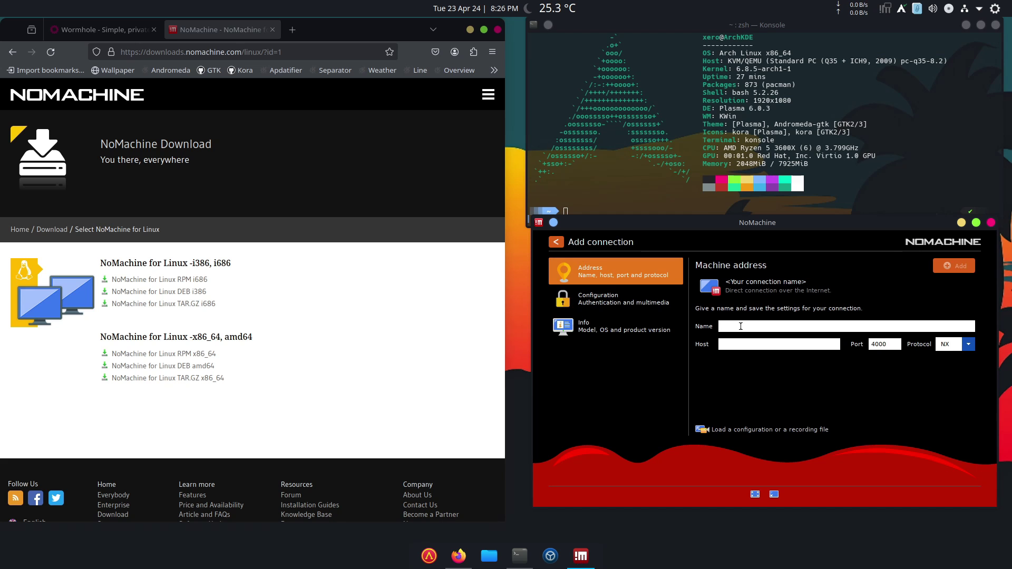
pyautogui.write('h')
pyautogui.click(731, 346)
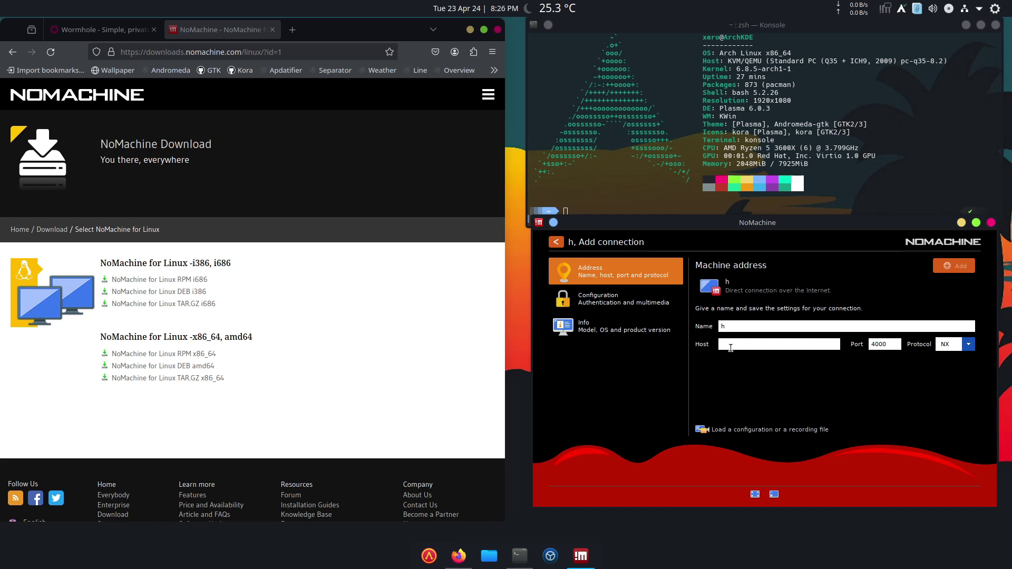
pyautogui.press('Return')
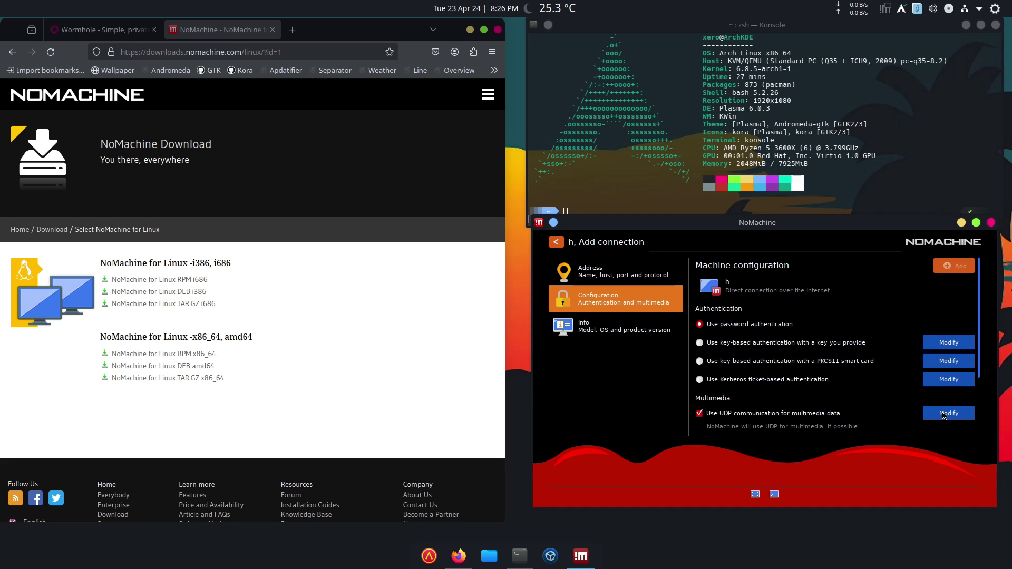
pyautogui.scroll(-3, 954, 319)
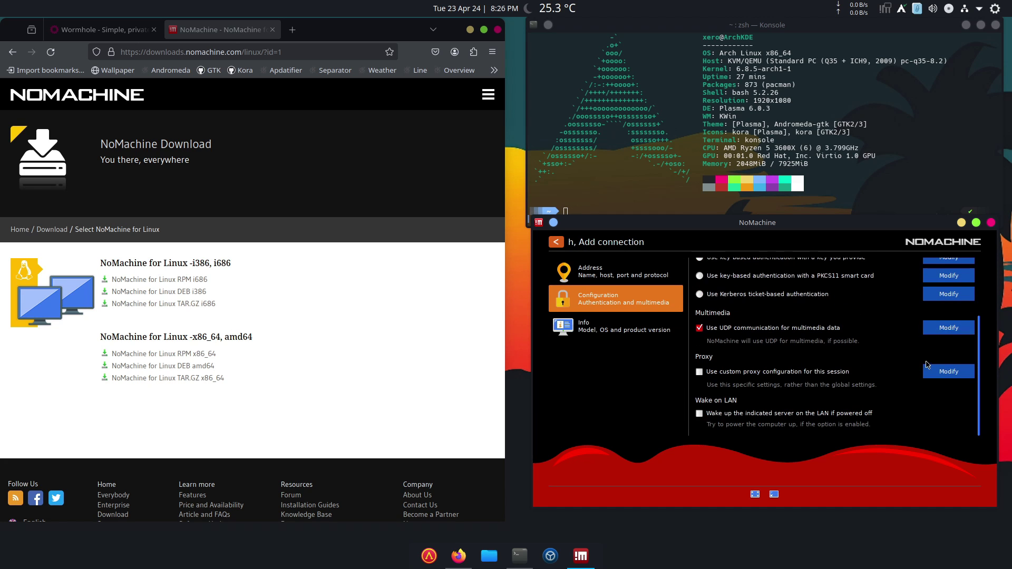
pyautogui.click(556, 242)
# - Open Server admin for the saved machine and authenticate to unlock changes
pyautogui.rightClick(583, 300)
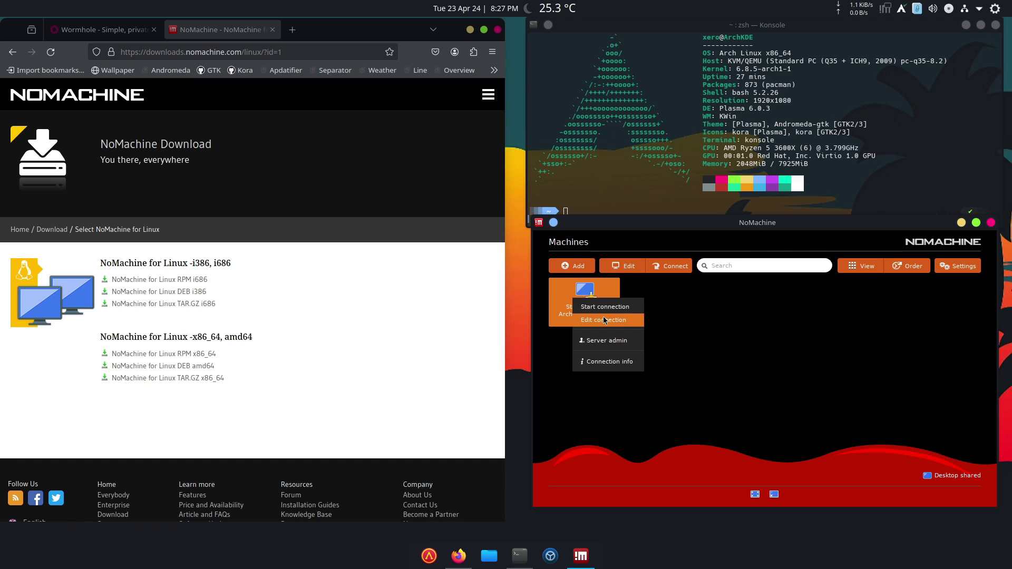
pyautogui.click(616, 340)
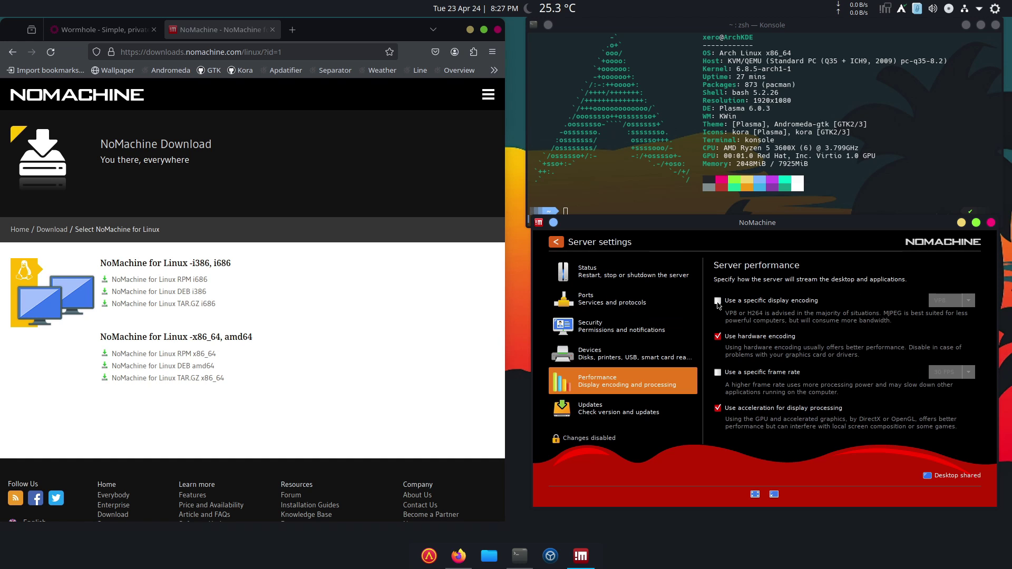
pyautogui.click(813, 303)
pyautogui.press('Return')
# - Keep VP8 as the display encoding, then turn specific display encoding back off
pyautogui.click(968, 301)
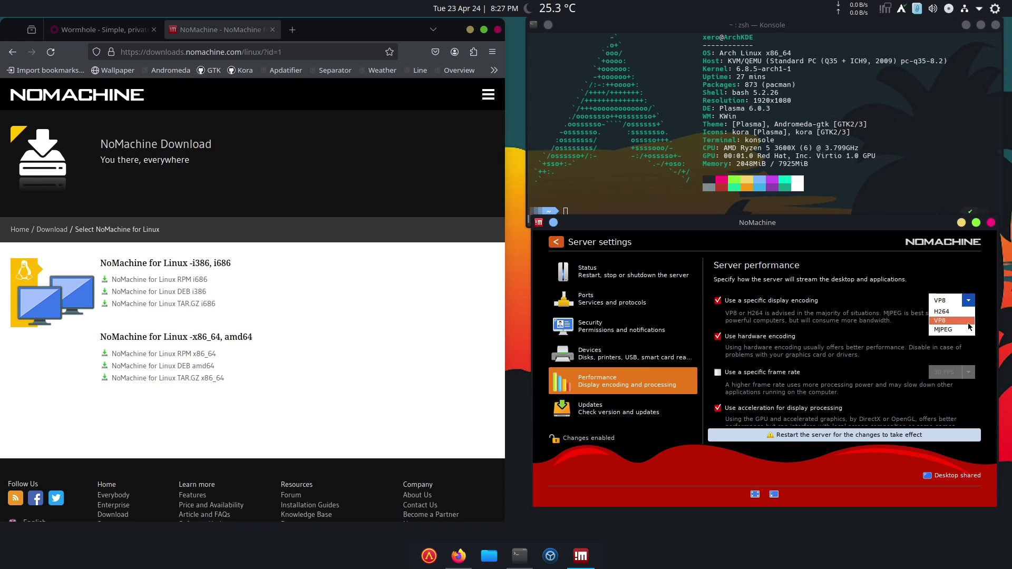
pyautogui.click(943, 321)
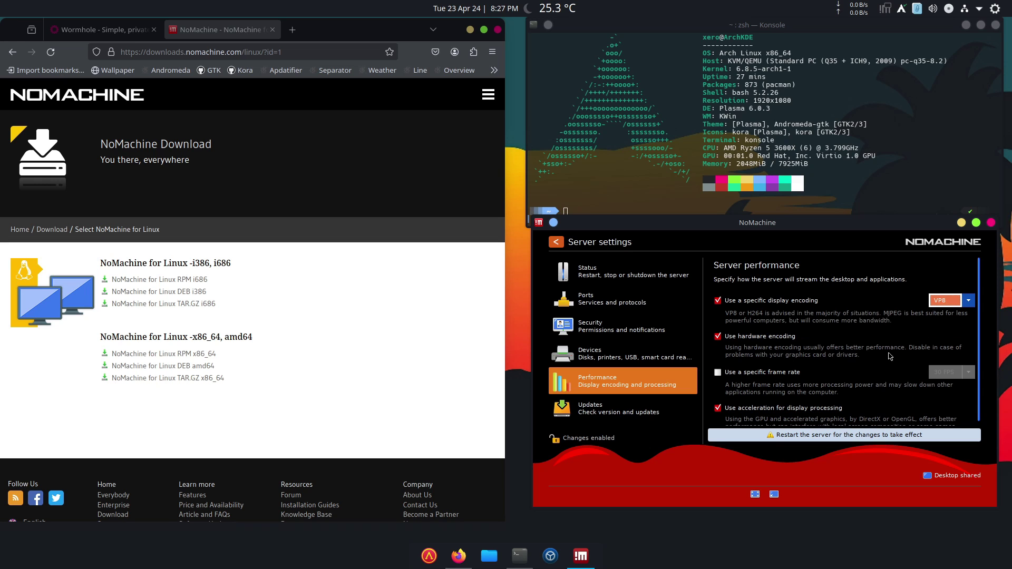
pyautogui.click(758, 301)
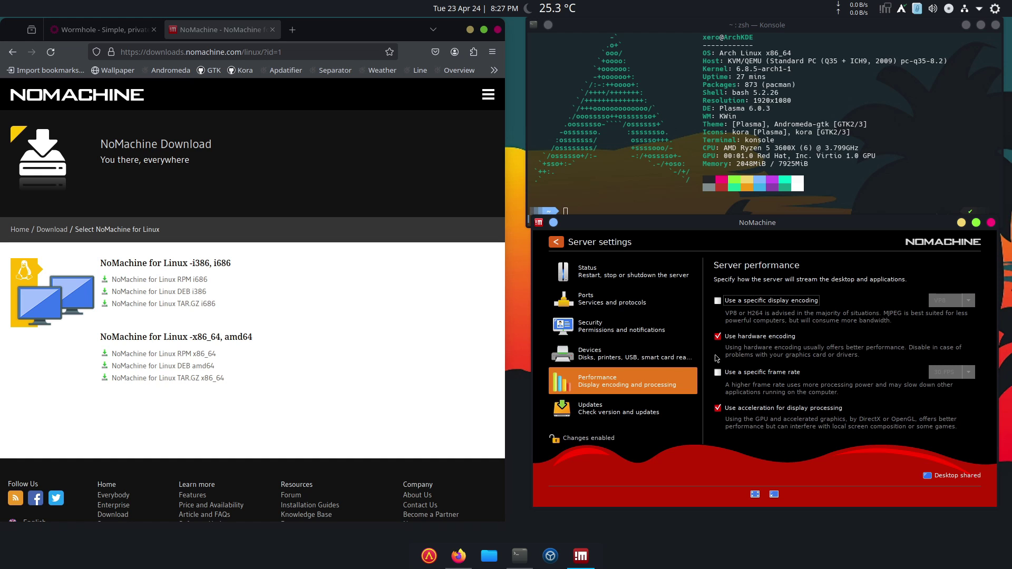
# - Review the Security page, where the desktop owner's acceptance is not required
pyautogui.click(621, 327)
pyautogui.scroll(-3, 803, 348)
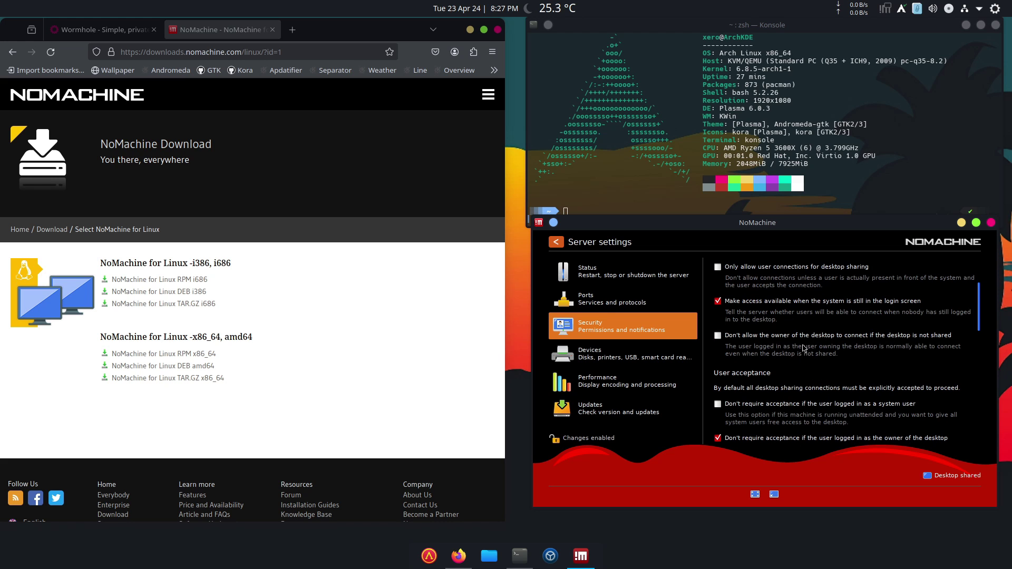
pyautogui.scroll(-3, 884, 416)
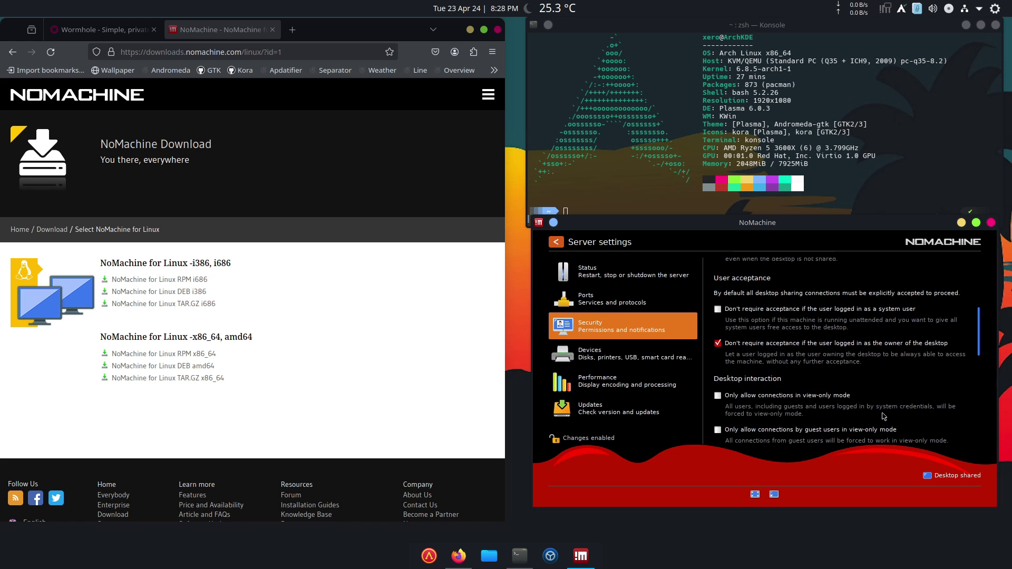
pyautogui.scroll(-5, 817, 364)
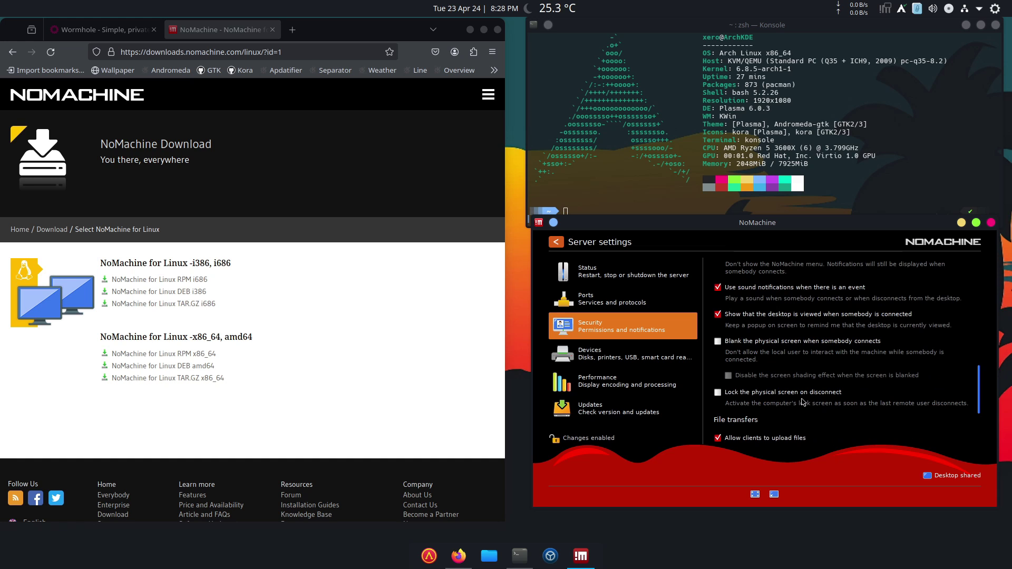
pyautogui.scroll(5, 780, 359)
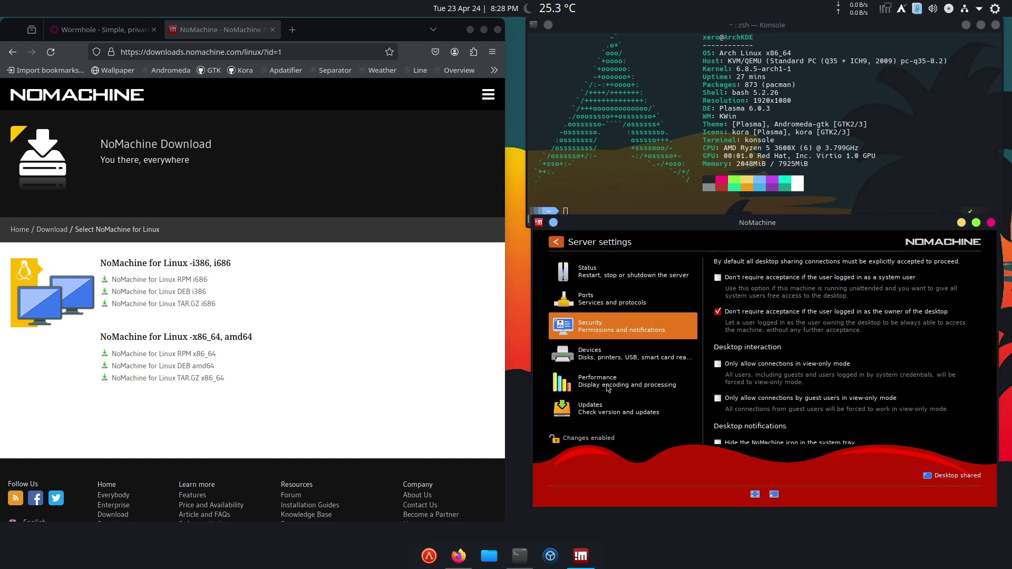
# - Show the Updates page: version 8.11.3, automatic checks and background downloads enabled
pyautogui.click(608, 416)
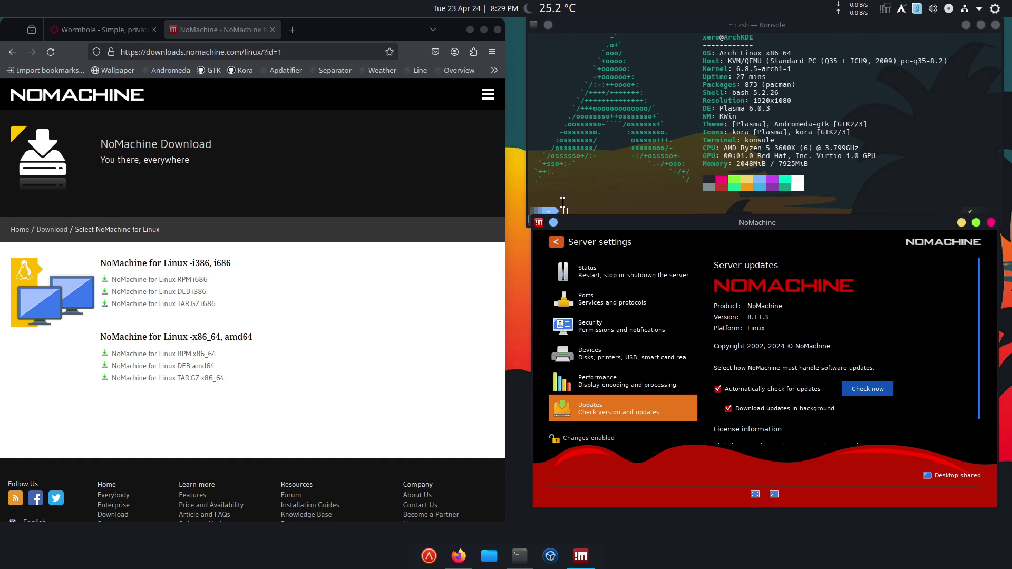
# - Close the Firefox download window to reveal the wallpaper behind
pyautogui.click(497, 30)
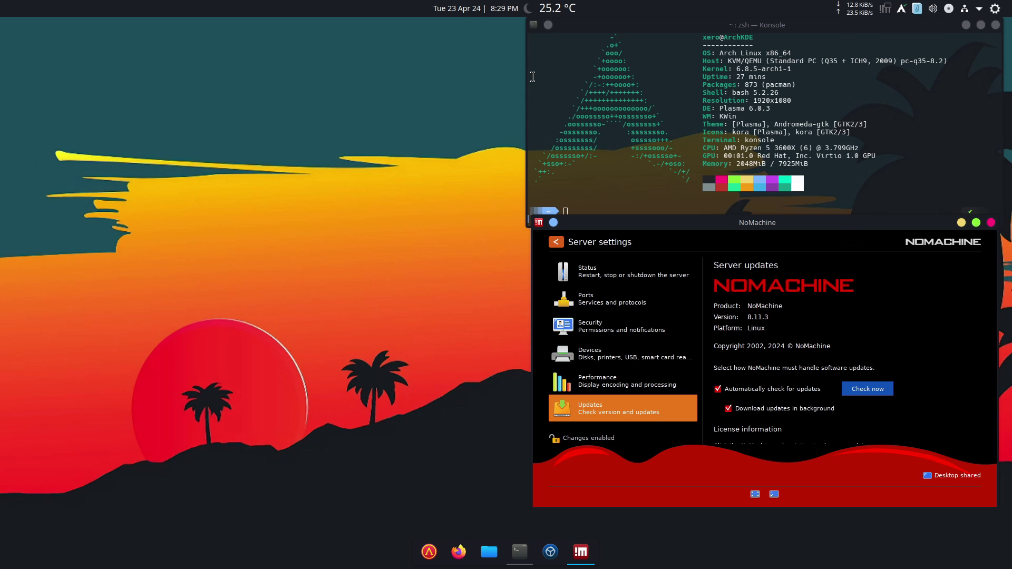